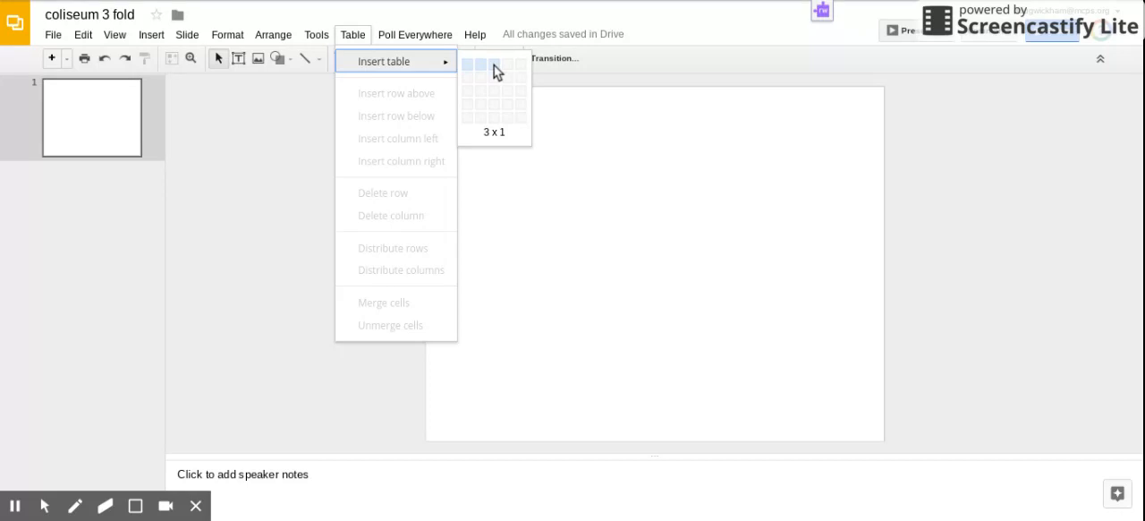
Step: Insert a table of three columns and one row and stretch it to the slide's full width
click(493, 66)
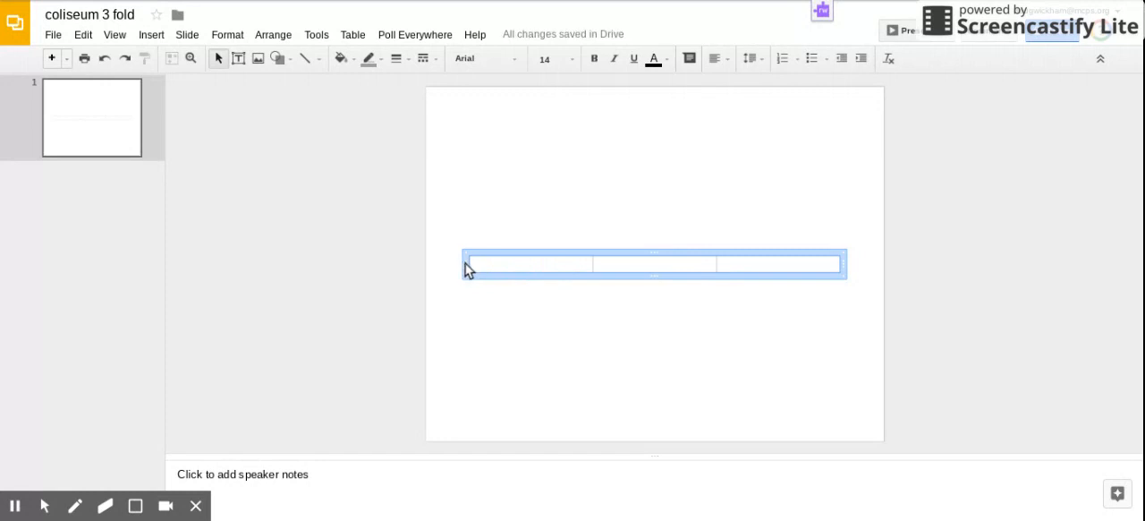
drag(465, 269, 428, 273)
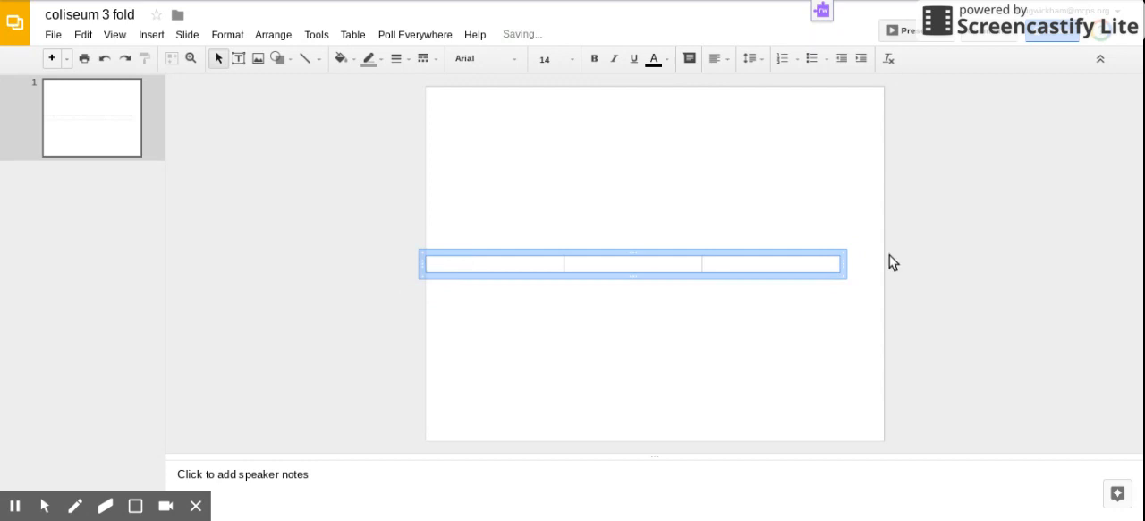
drag(843, 268, 883, 269)
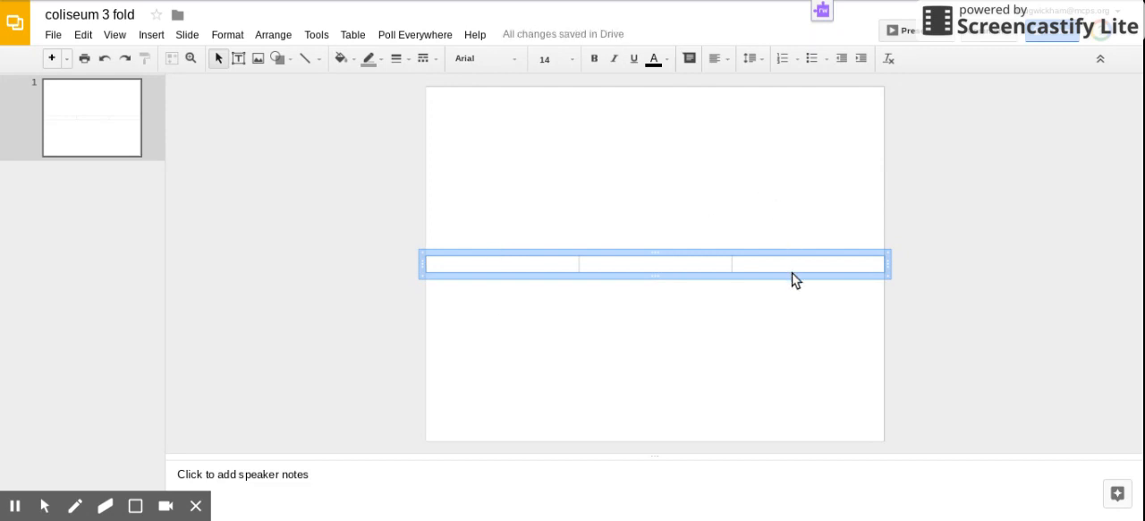
Step: Draw a vertical line along the table's first inner column border and place a duplicate of it along the second
click(304, 61)
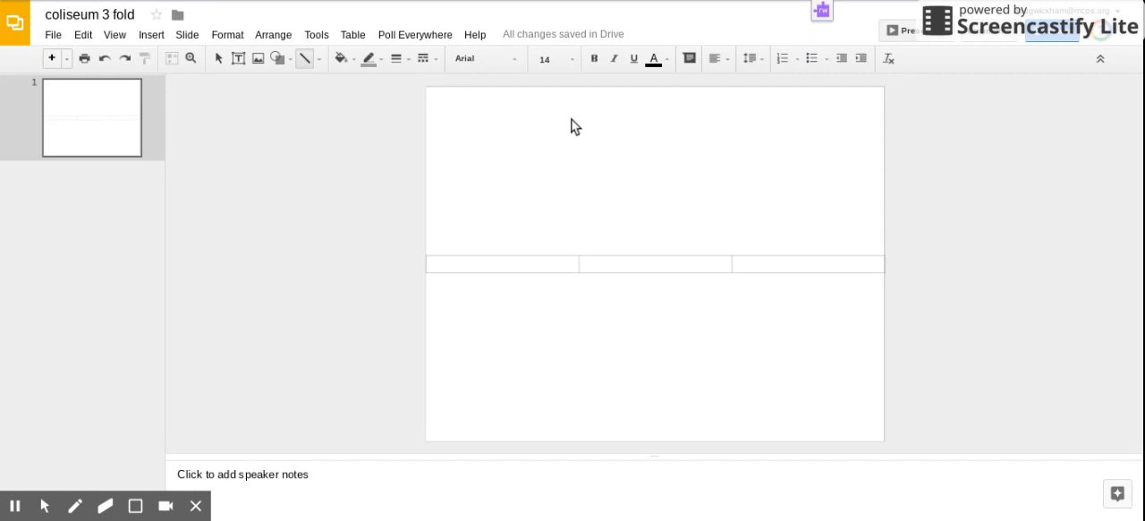
drag(571, 119, 589, 364)
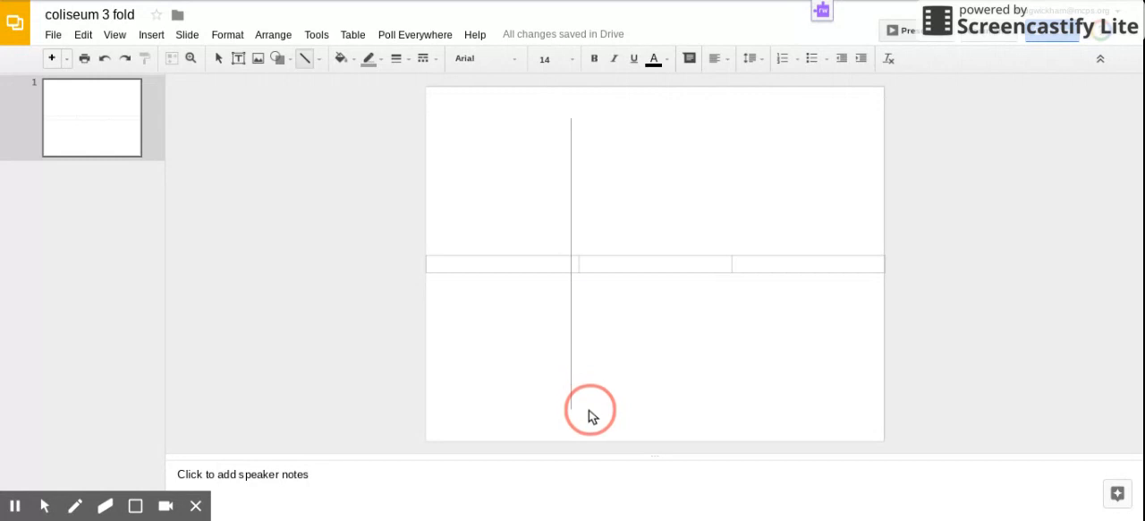
drag(588, 416, 588, 414)
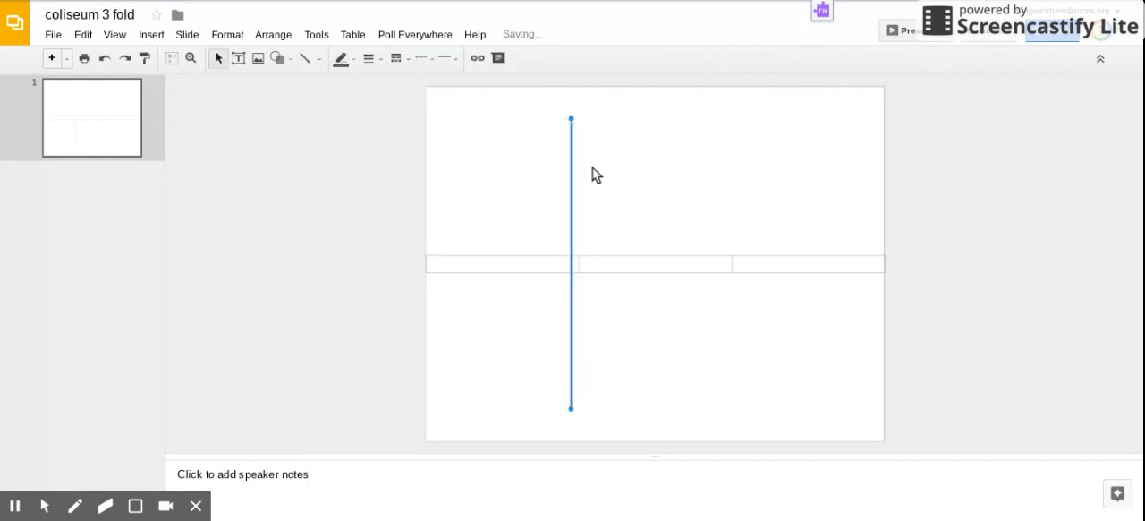
drag(572, 202, 579, 204)
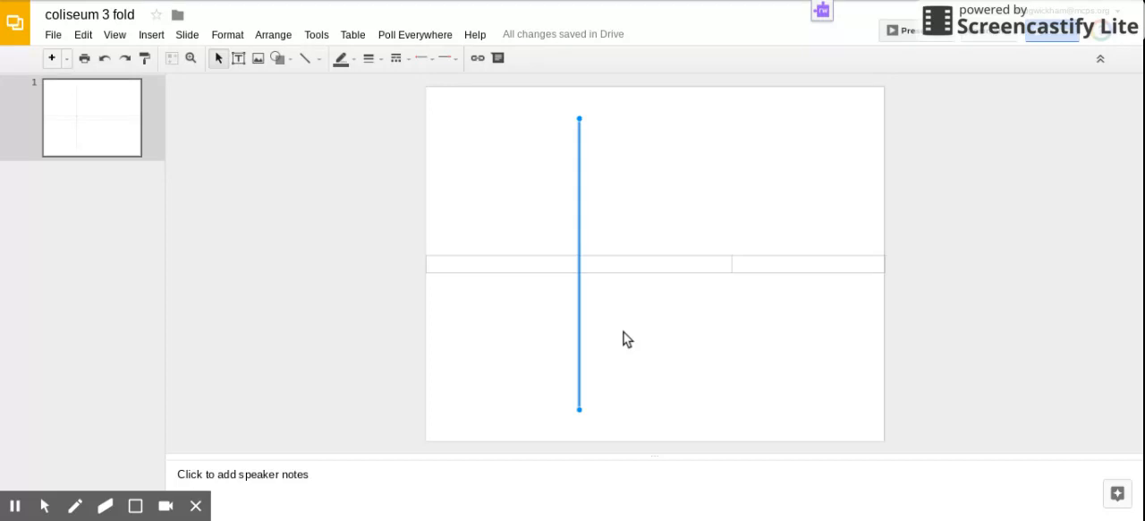
key(ctrl+d)
drag(588, 225, 733, 225)
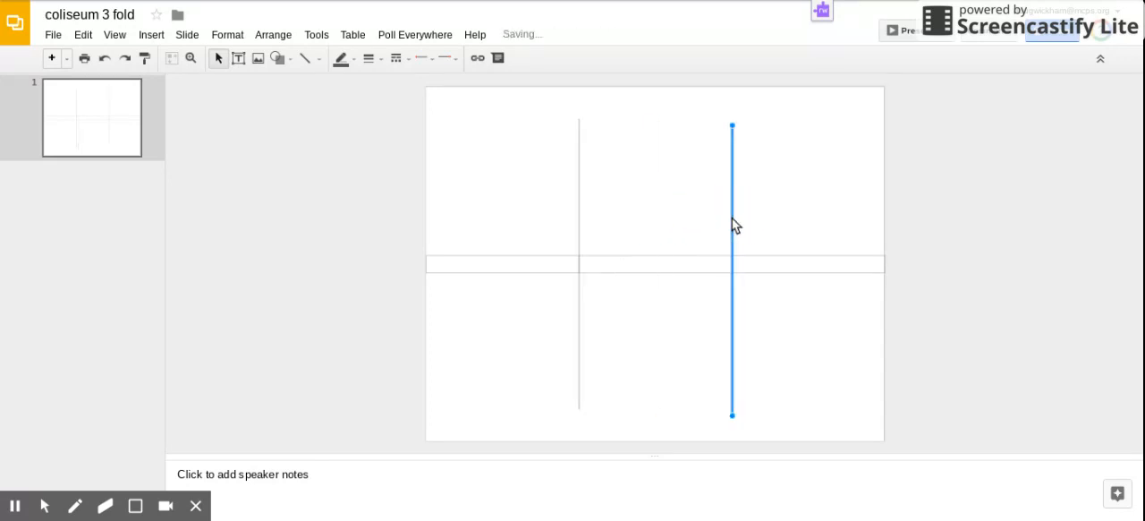
Step: Delete the guide table, keeping the two vertical fold lines on the slide
click(818, 255)
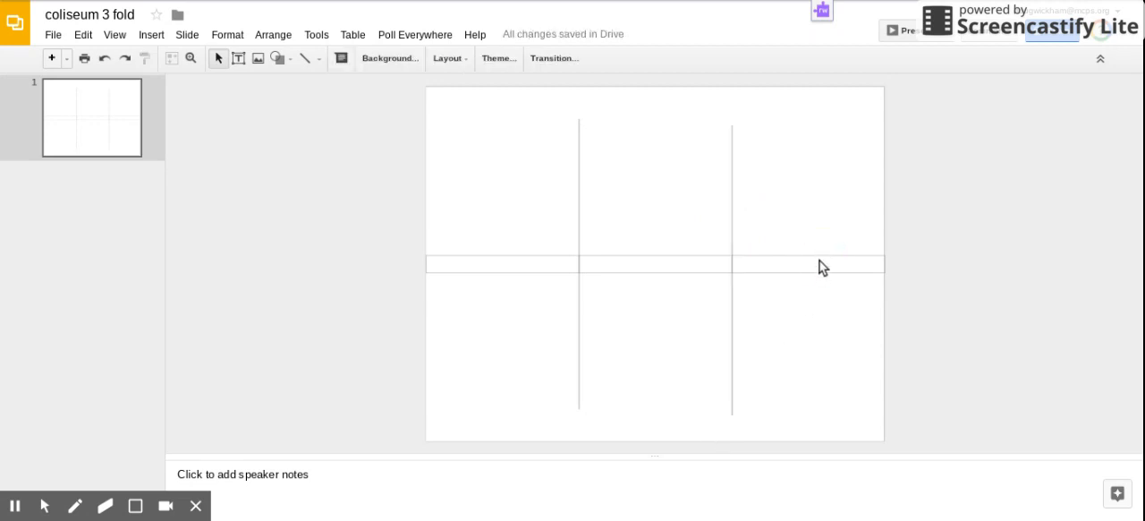
click(823, 267)
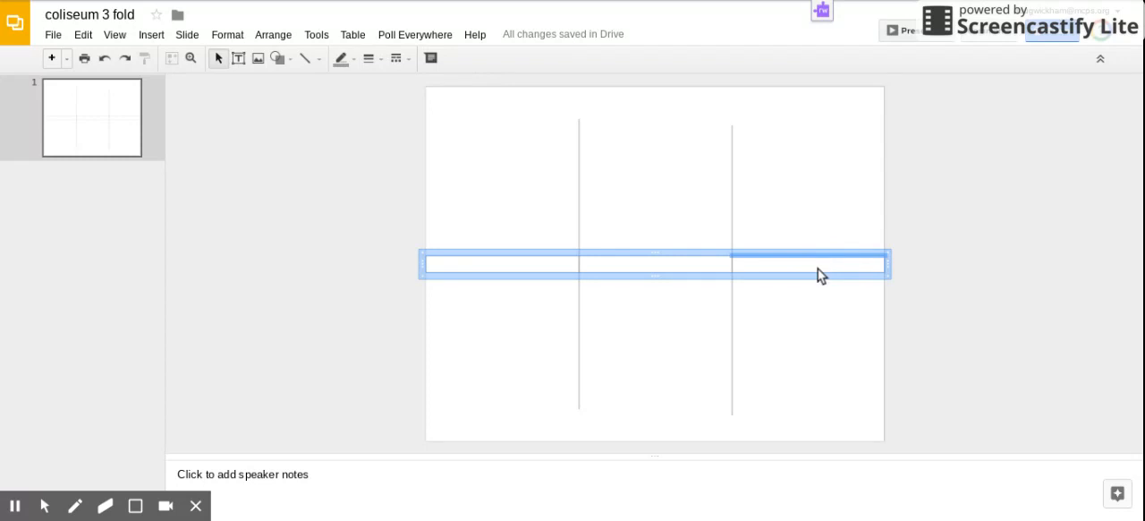
key(Delete)
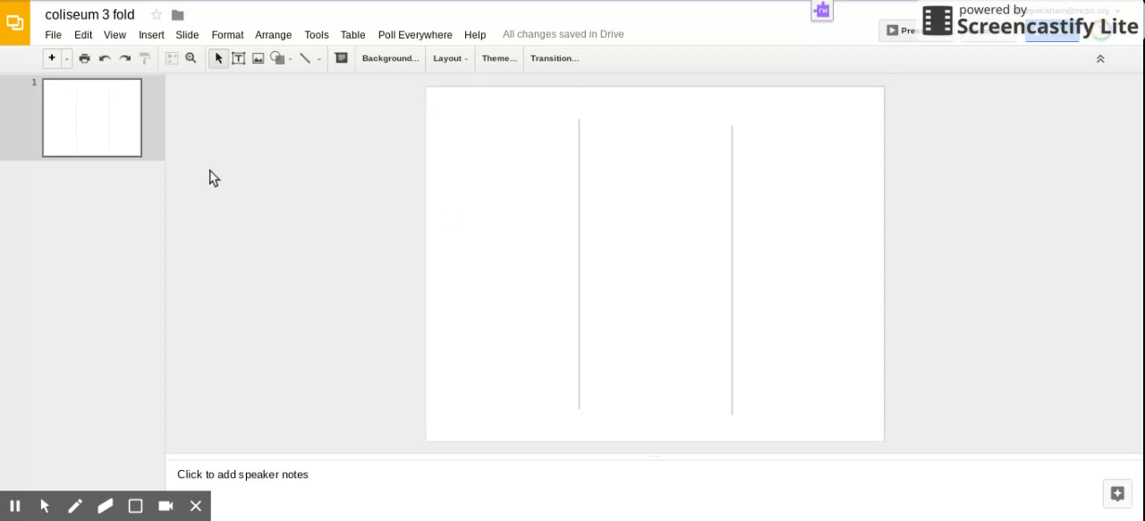
Step: Duplicate the slide with the two fold lines to create the brochure's second page
click(106, 127)
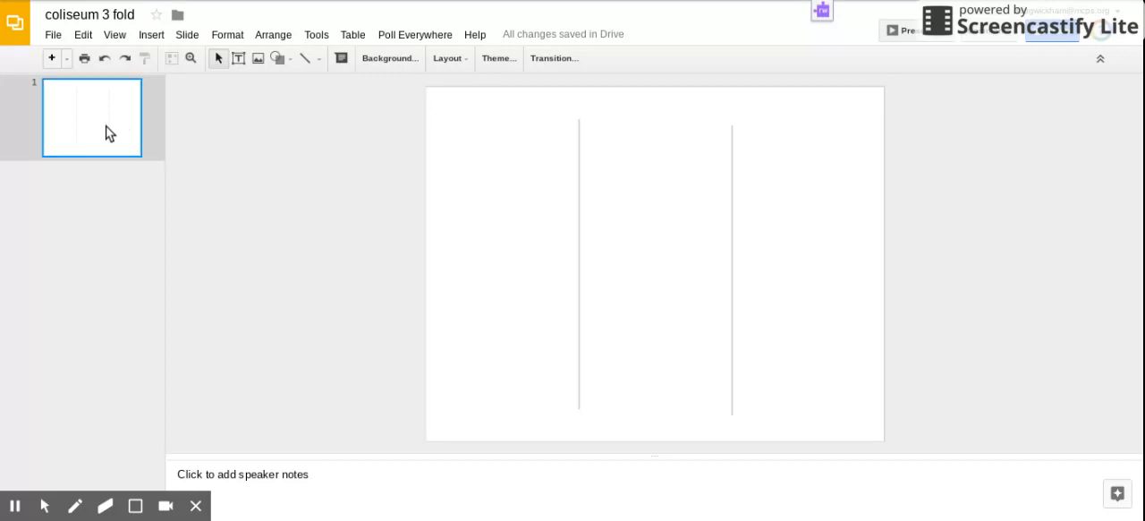
key(ctrl+d)
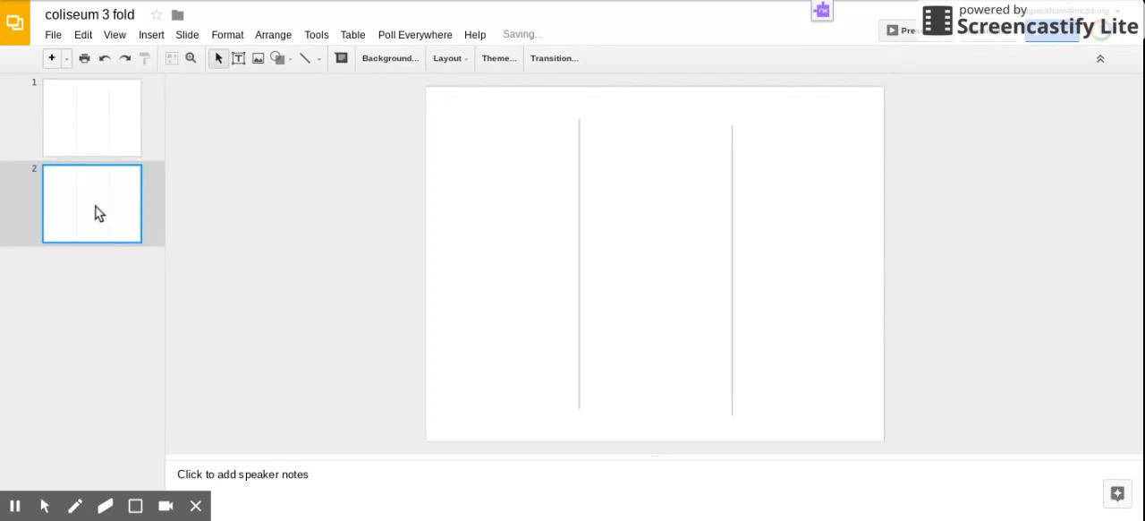
click(98, 128)
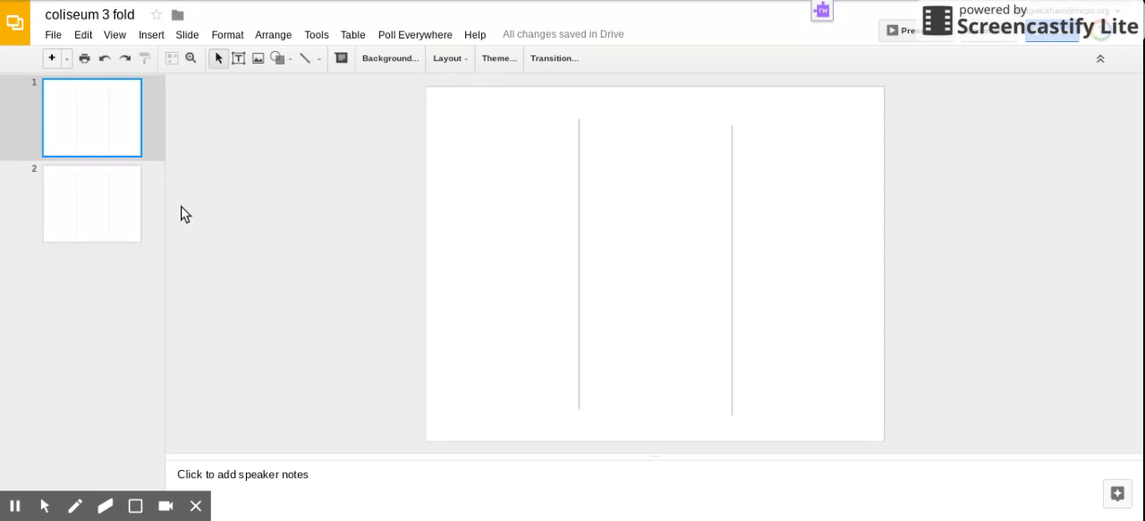
Step: Insert the close-up Colosseum photo from the "coliseum" image search results on slide 2
click(93, 215)
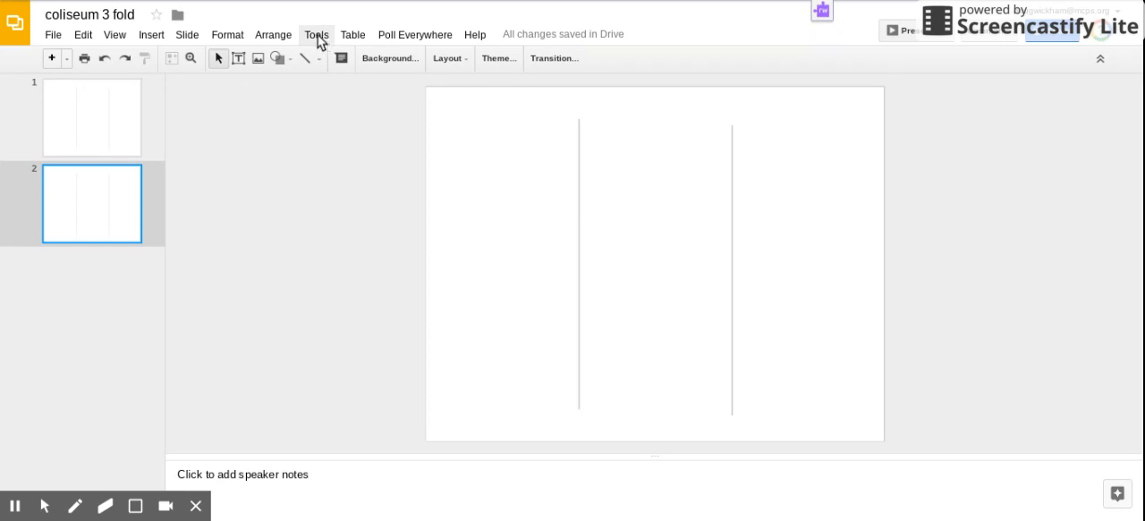
click(258, 58)
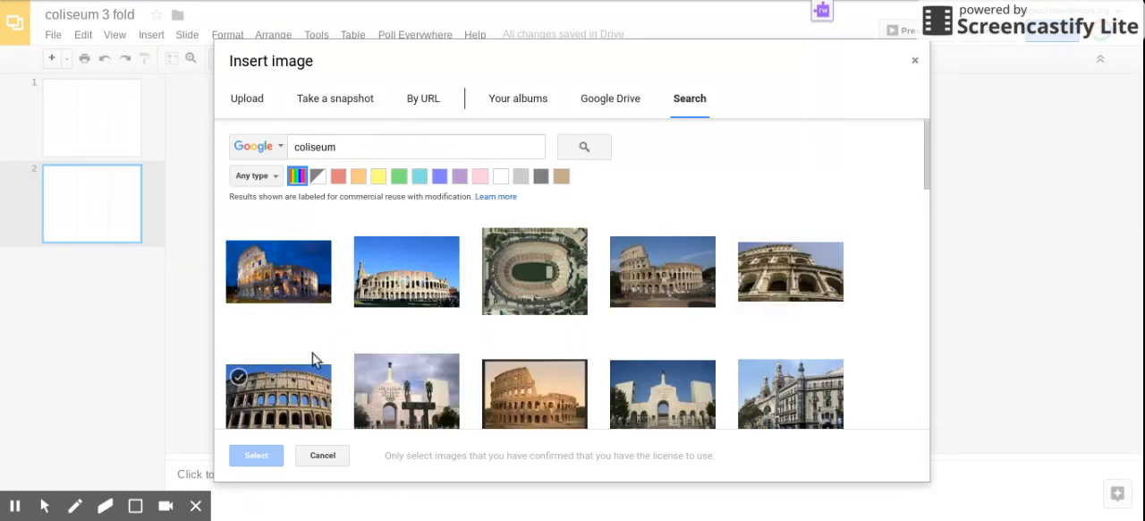
click(300, 395)
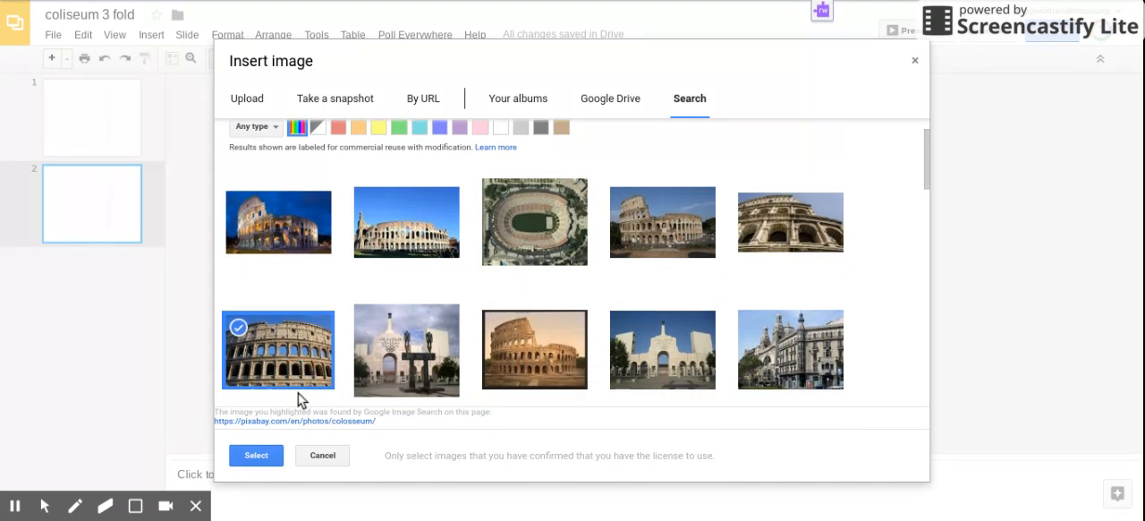
scroll(474, 320, up, 1)
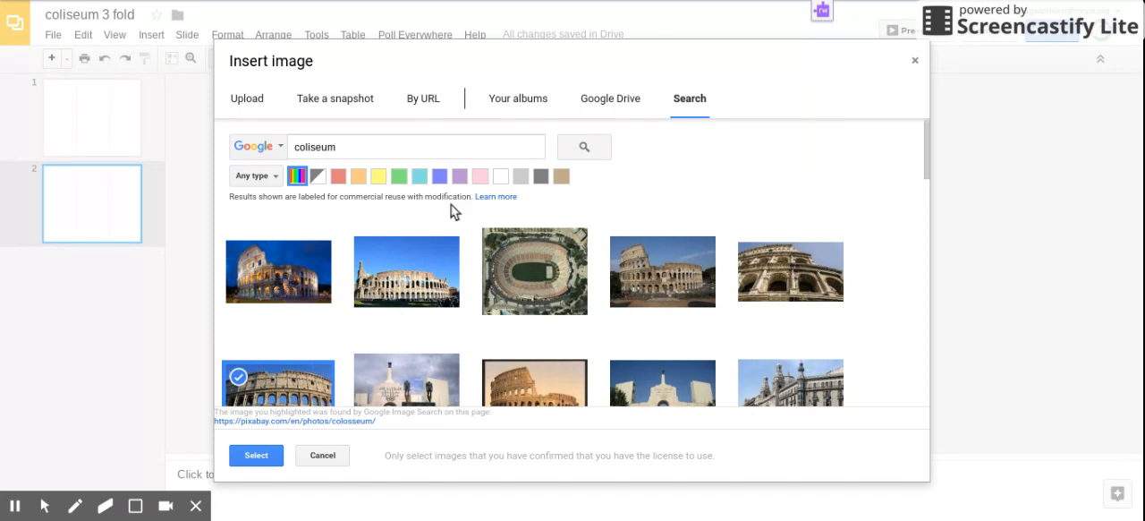
scroll(333, 308, down, 2)
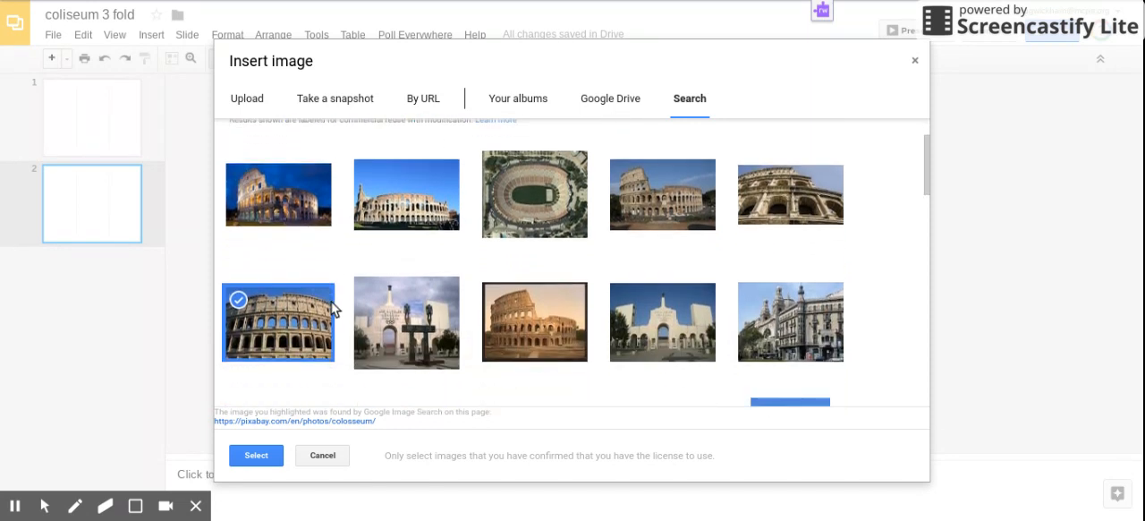
click(257, 457)
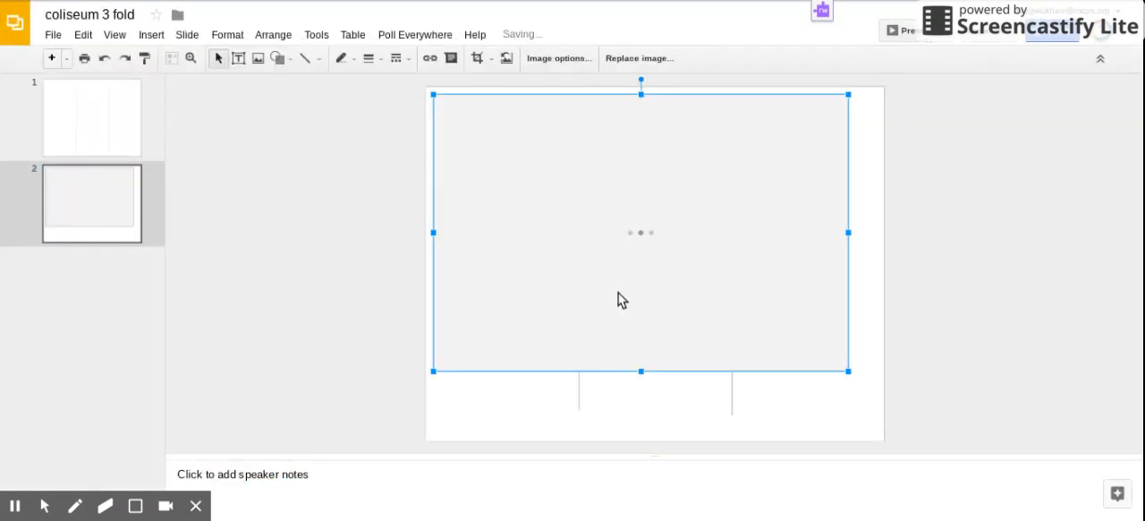
Step: Flatten the Colosseum photo into a banner spanning the slide's full width along its upper edge
drag(640, 370, 671, 143)
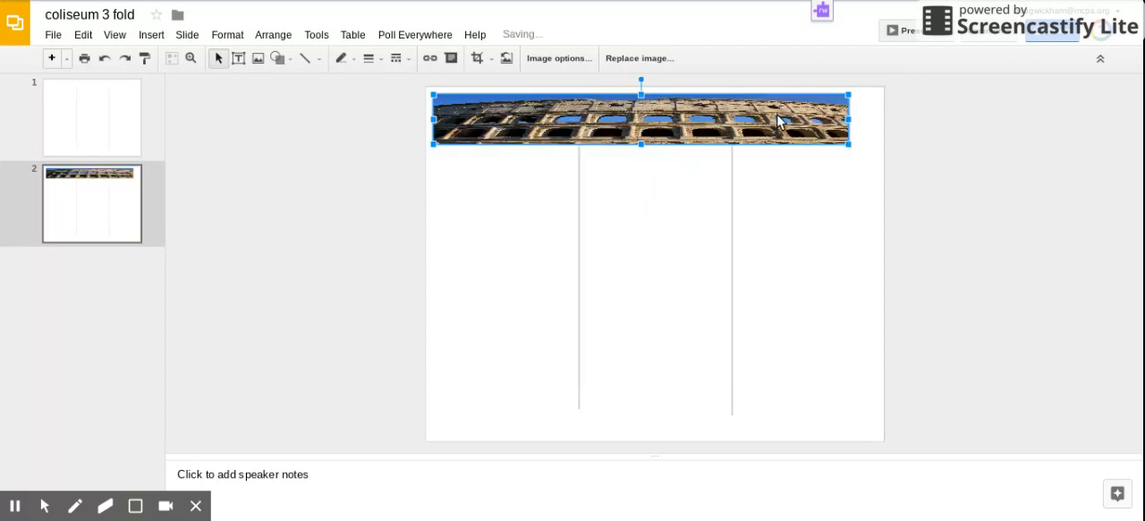
click(850, 120)
drag(851, 123, 883, 120)
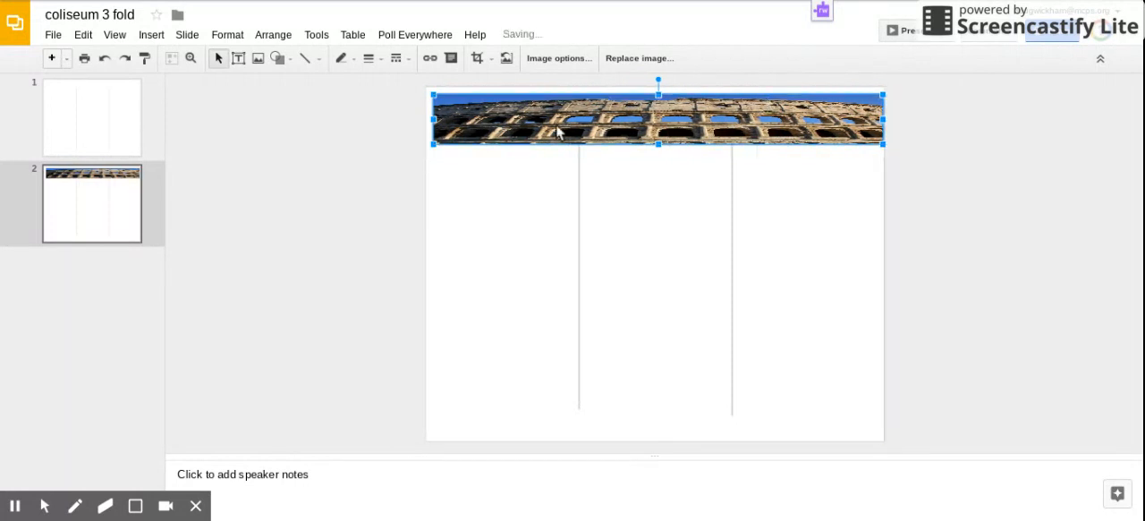
drag(434, 125, 426, 125)
key(Up)
key(Up)
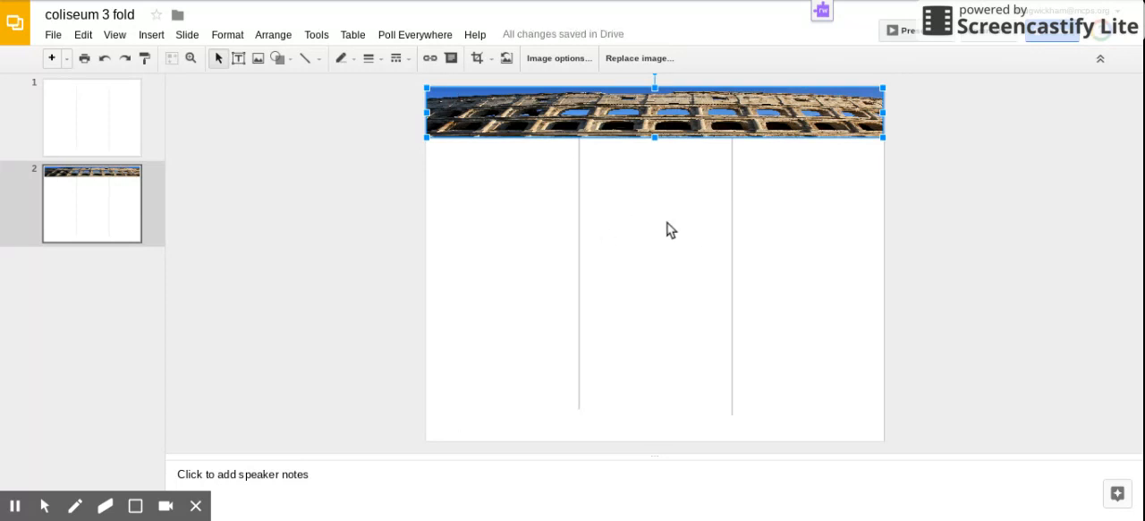
click(658, 308)
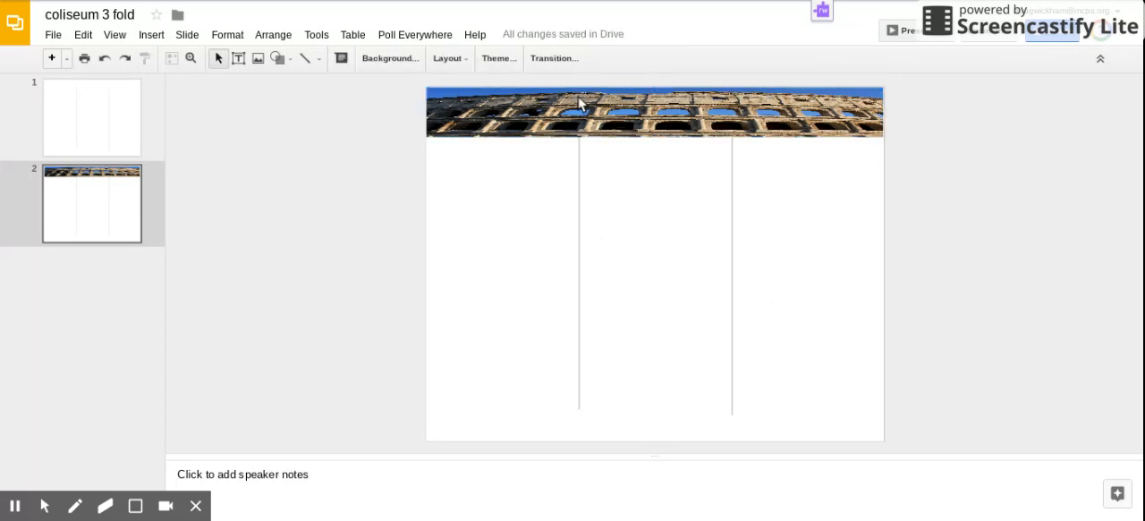
Step: Resize the Colosseum photo to about half the slide's width and move it near the slide's upper-left corner
click(583, 131)
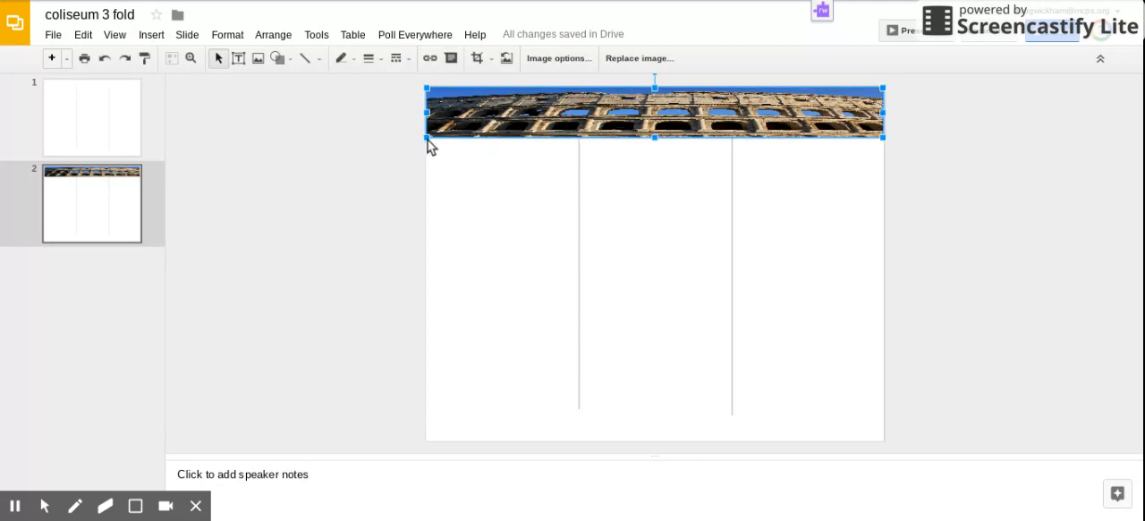
drag(654, 139, 662, 243)
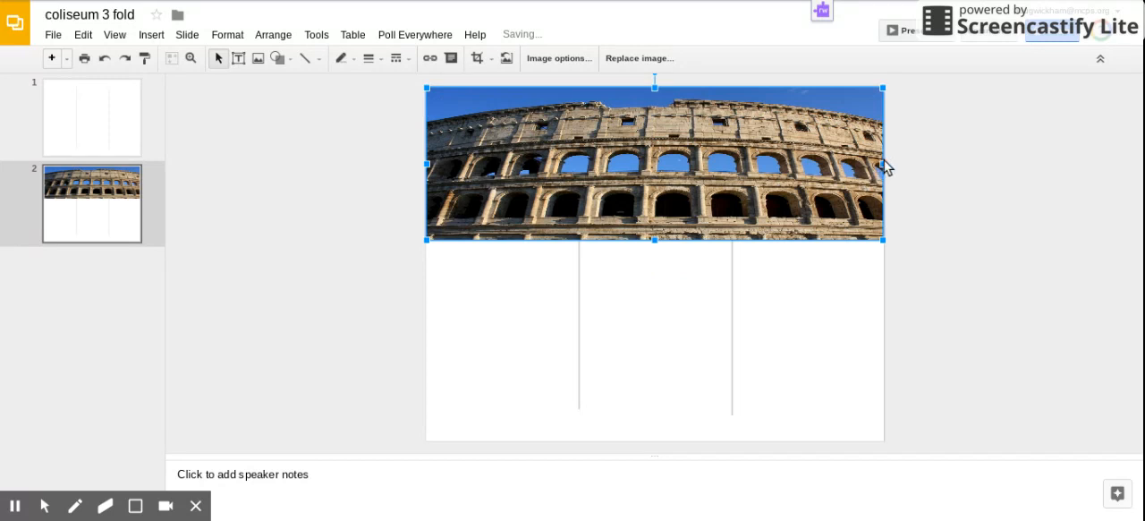
drag(840, 199, 656, 198)
drag(543, 181, 554, 191)
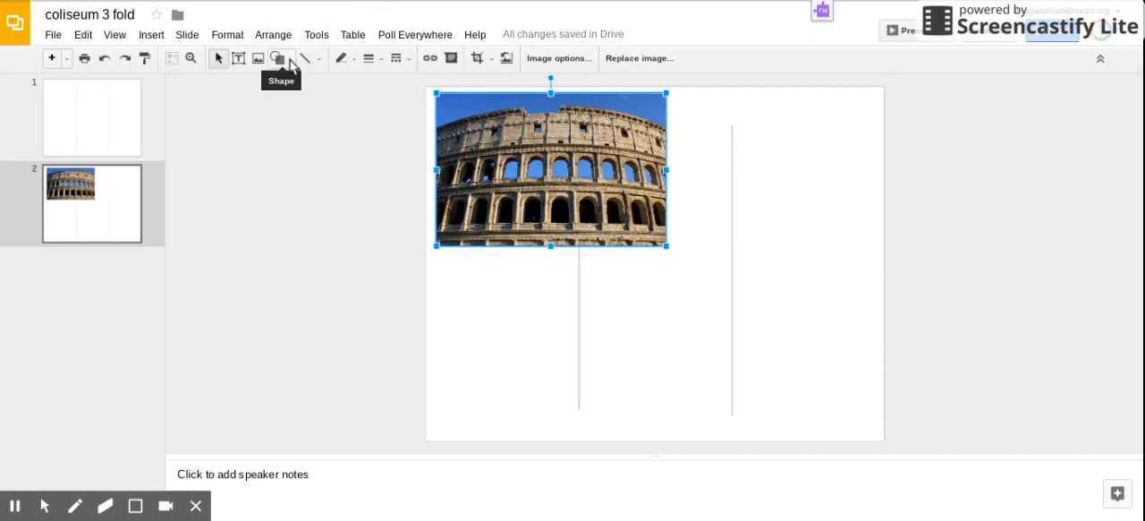
Step: Add a text box below the Colosseum photo containing the text "coliseum"
click(238, 59)
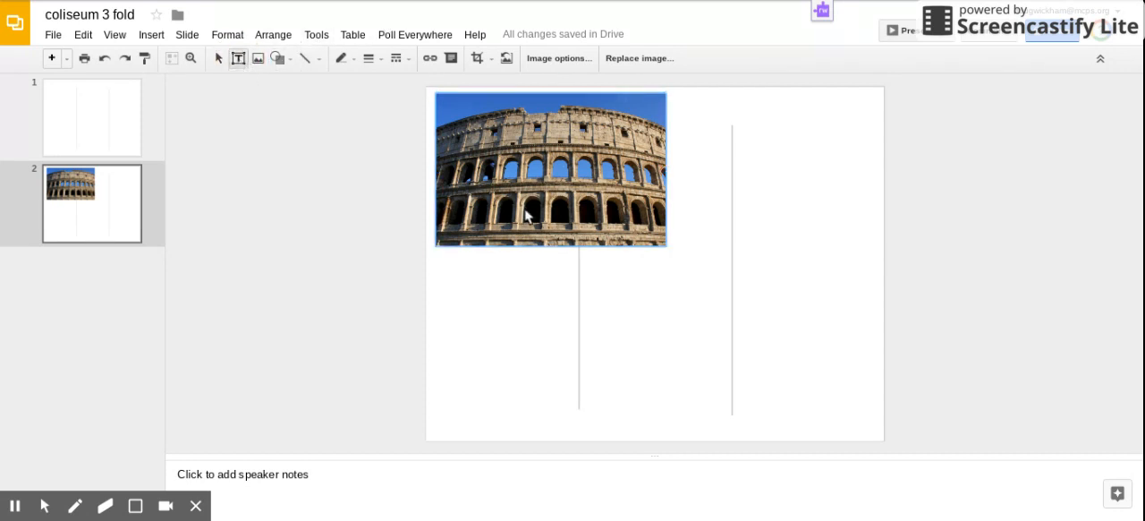
drag(471, 305, 697, 351)
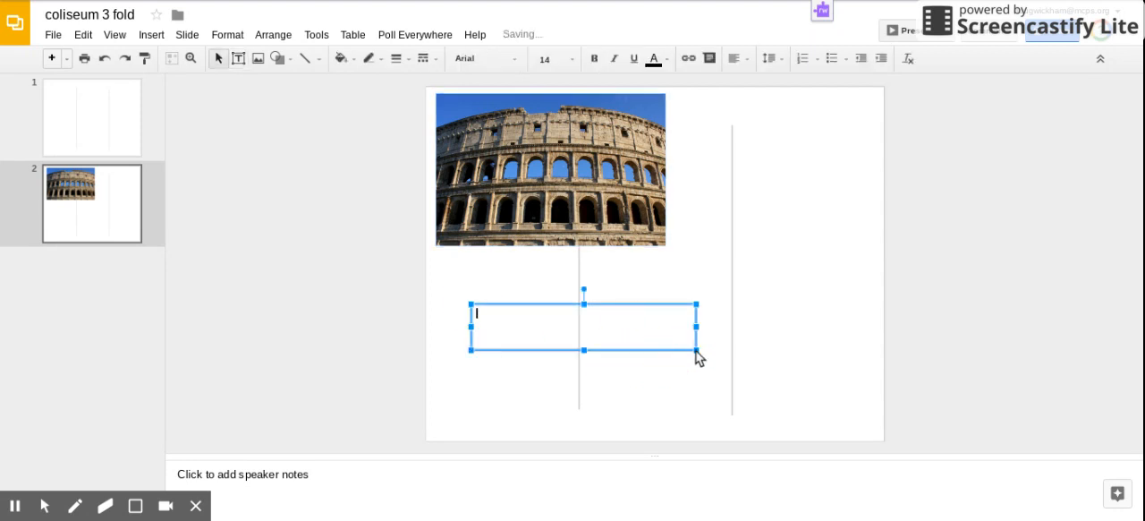
text(coliseum)
Step: Set the "coliseum" text to font size 48 and make it bold
click(573, 59)
click(550, 333)
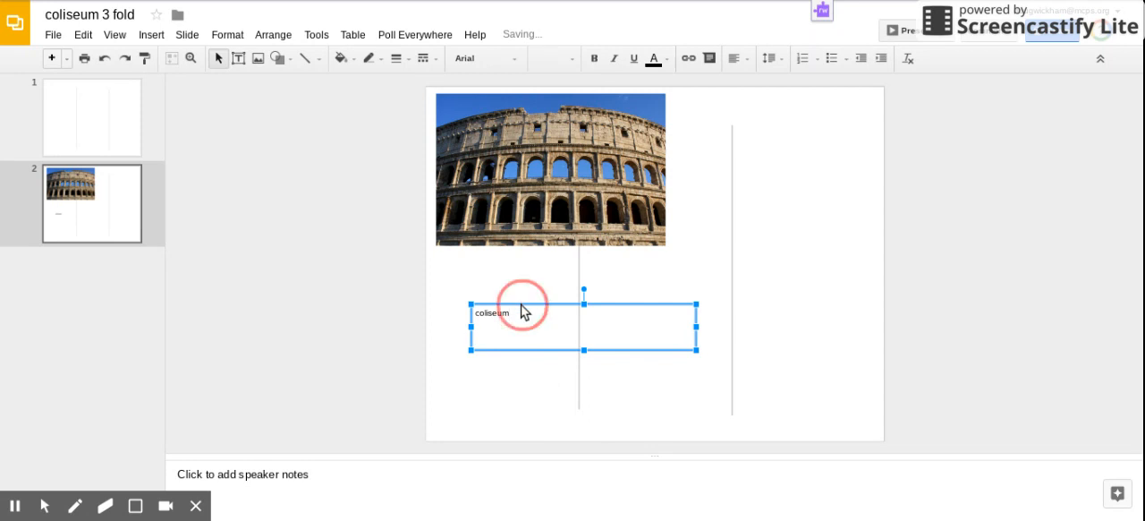
click(572, 59)
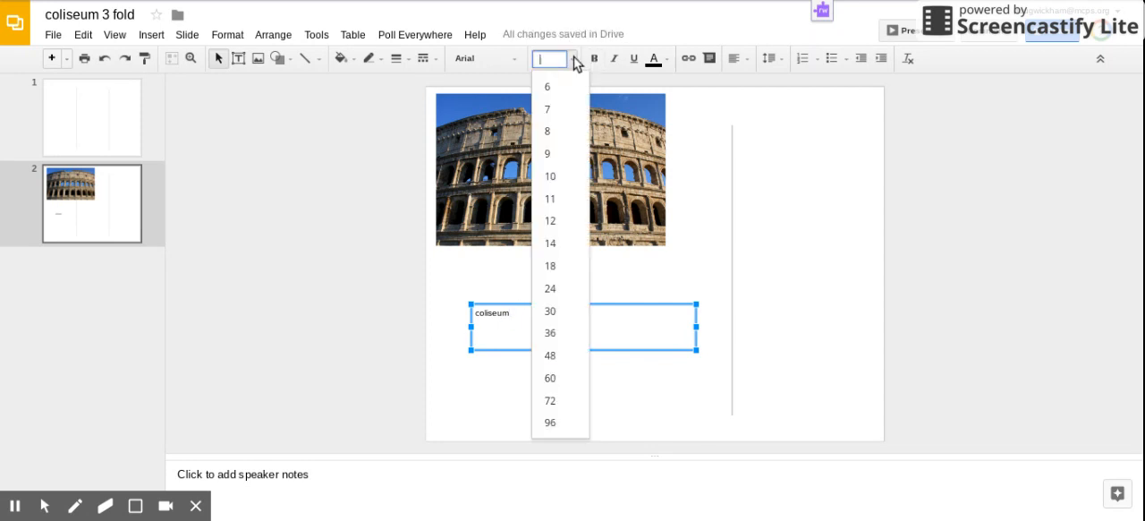
click(564, 332)
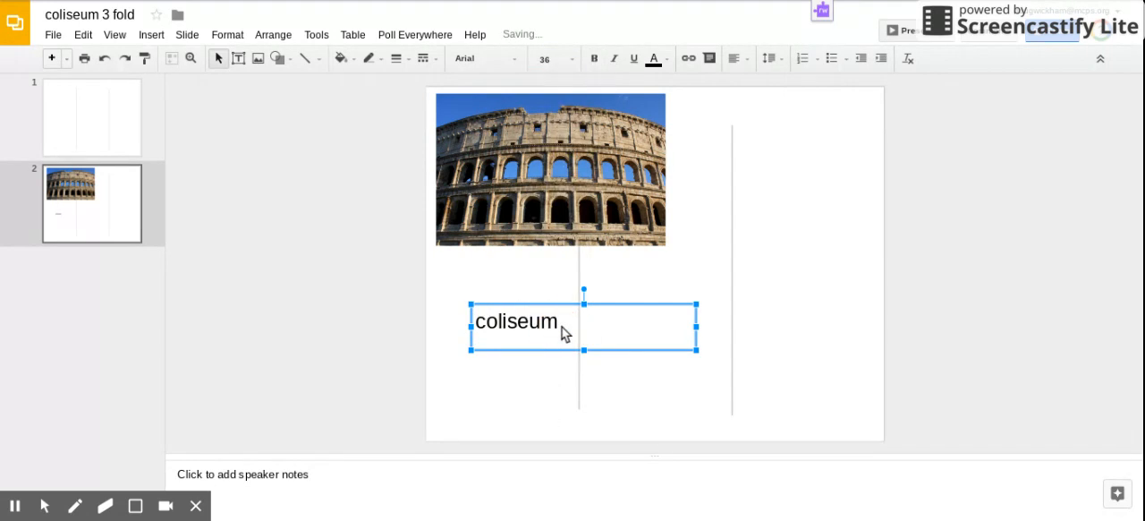
click(571, 58)
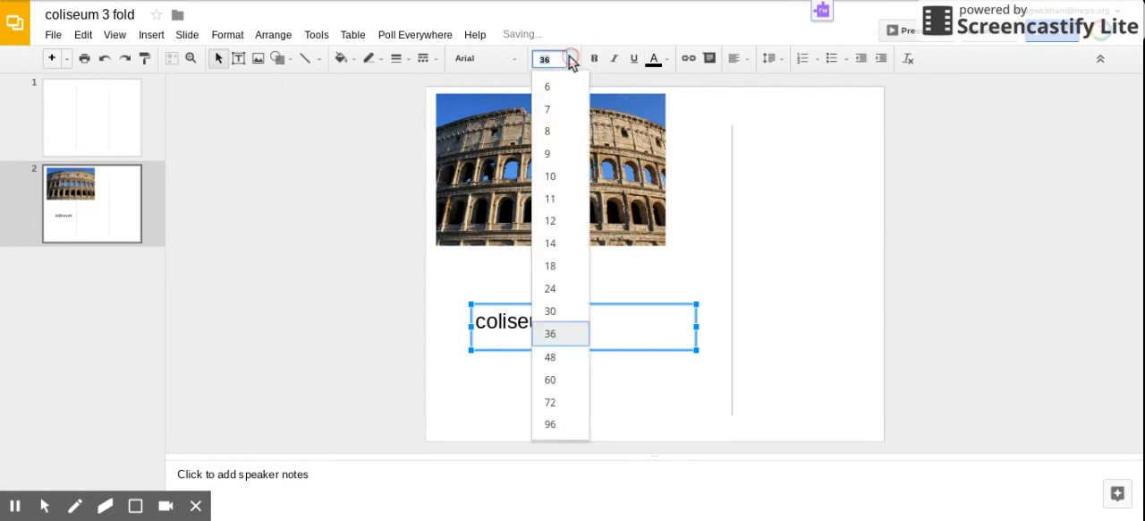
click(561, 356)
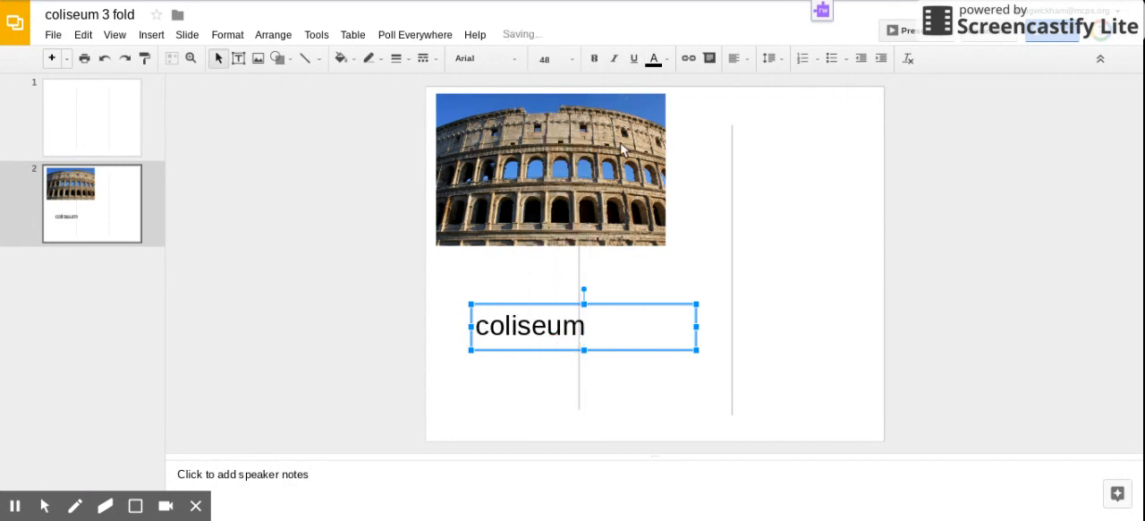
click(594, 59)
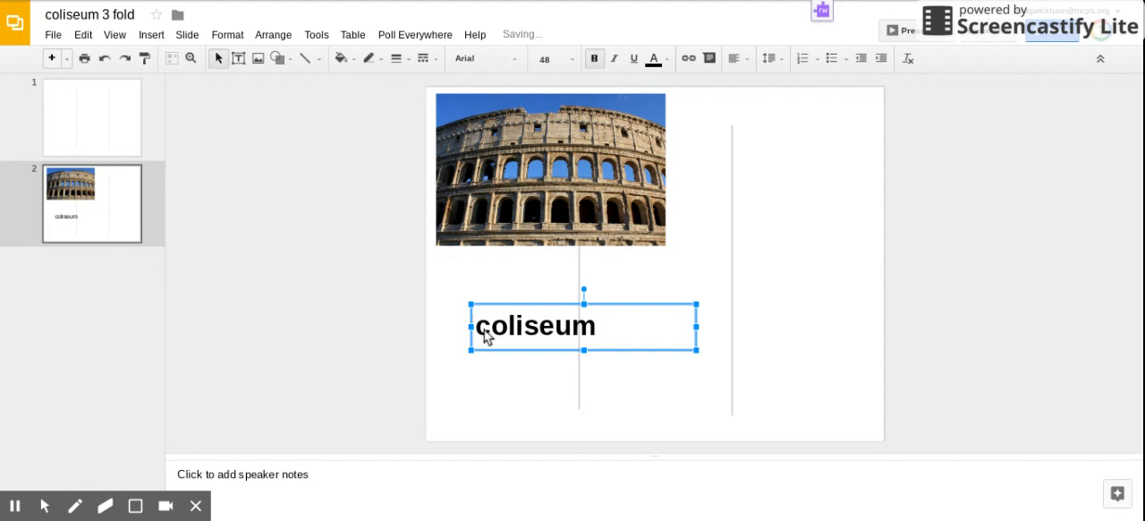
Step: Move the "coliseum" title onto the upper part of the Colosseum photo and color its text white
drag(631, 306, 602, 107)
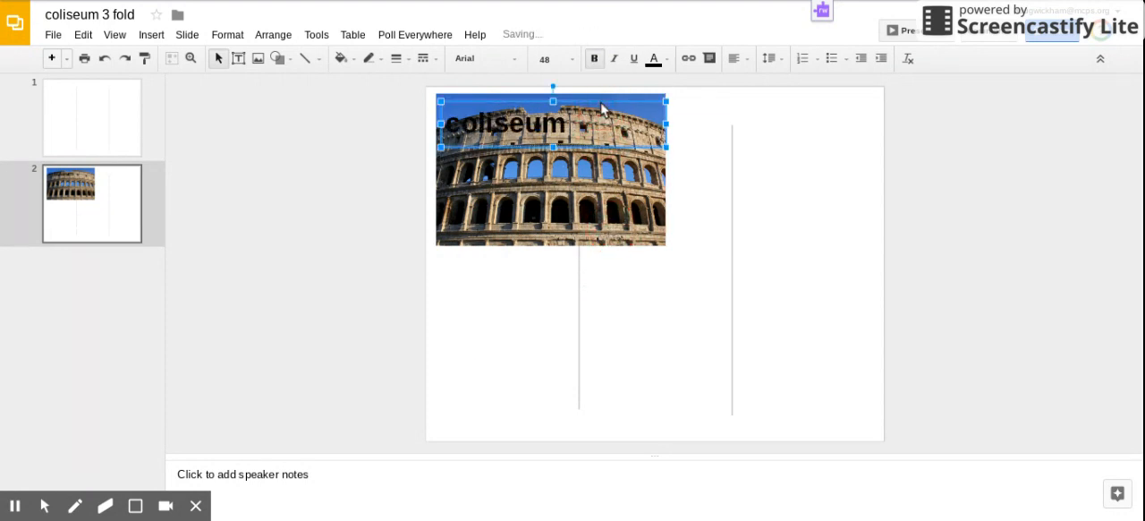
click(667, 61)
click(791, 119)
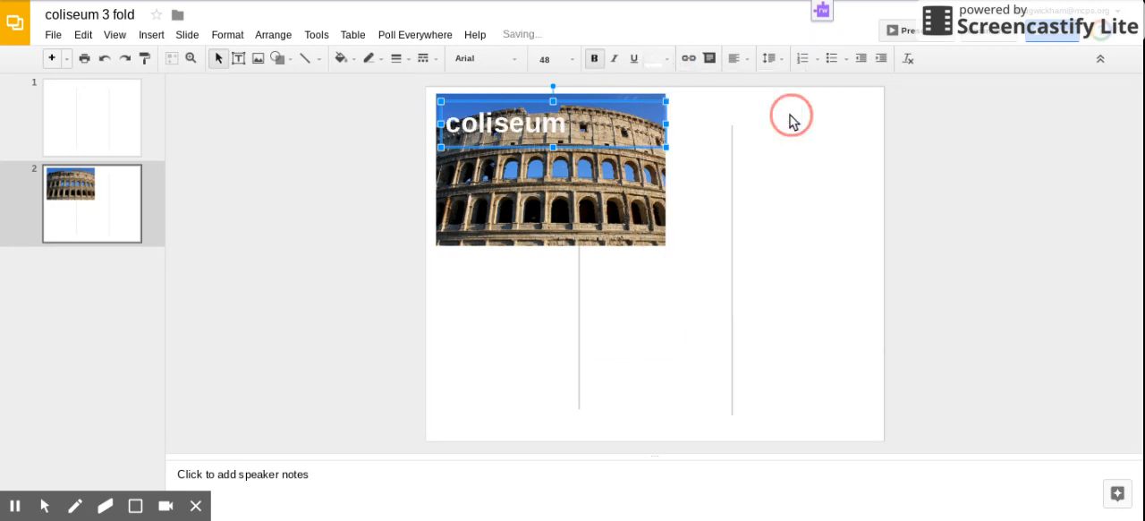
click(667, 358)
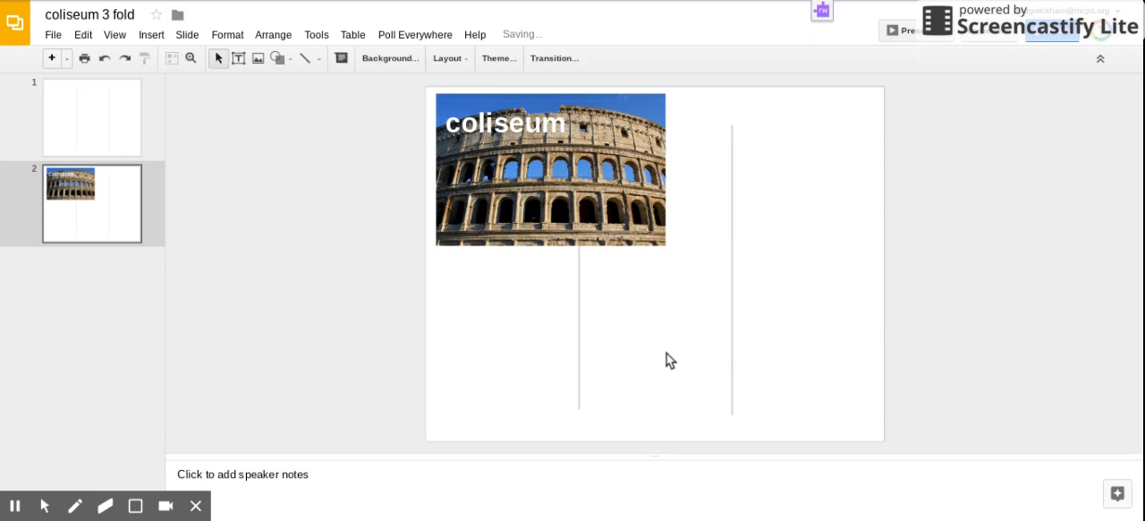
Step: Give the Colosseum photo an 8px border in blue
click(629, 228)
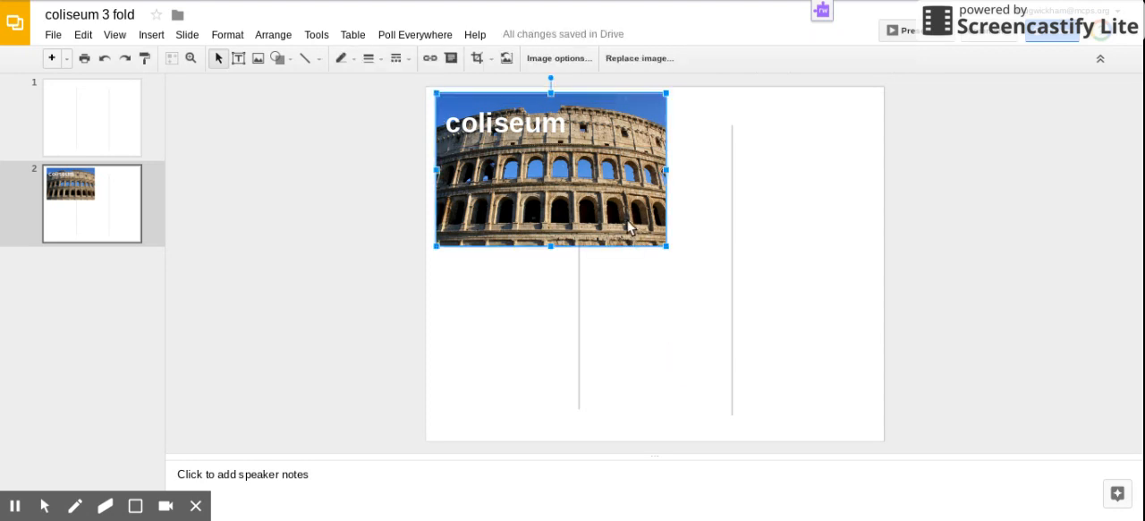
click(371, 58)
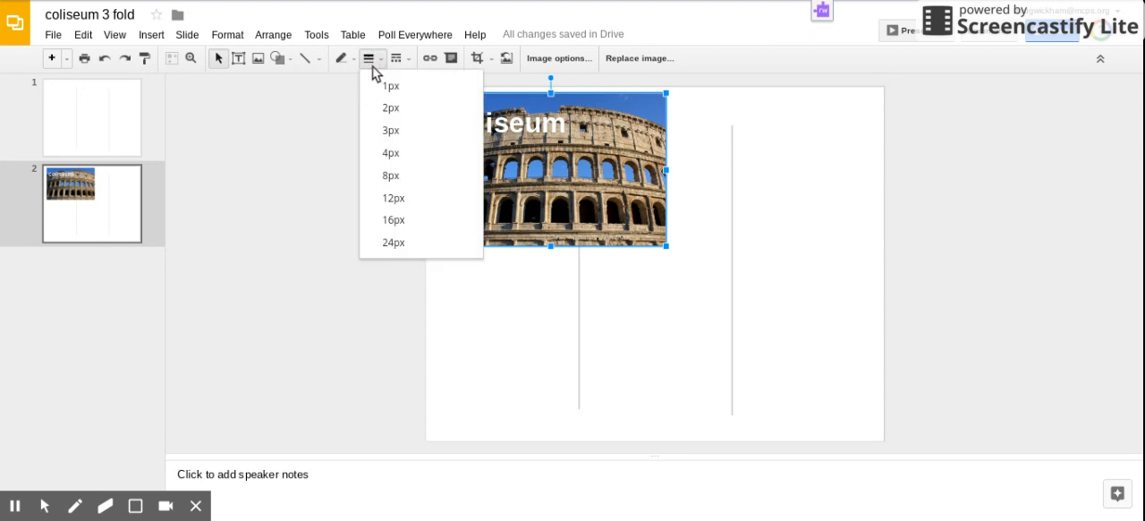
click(410, 177)
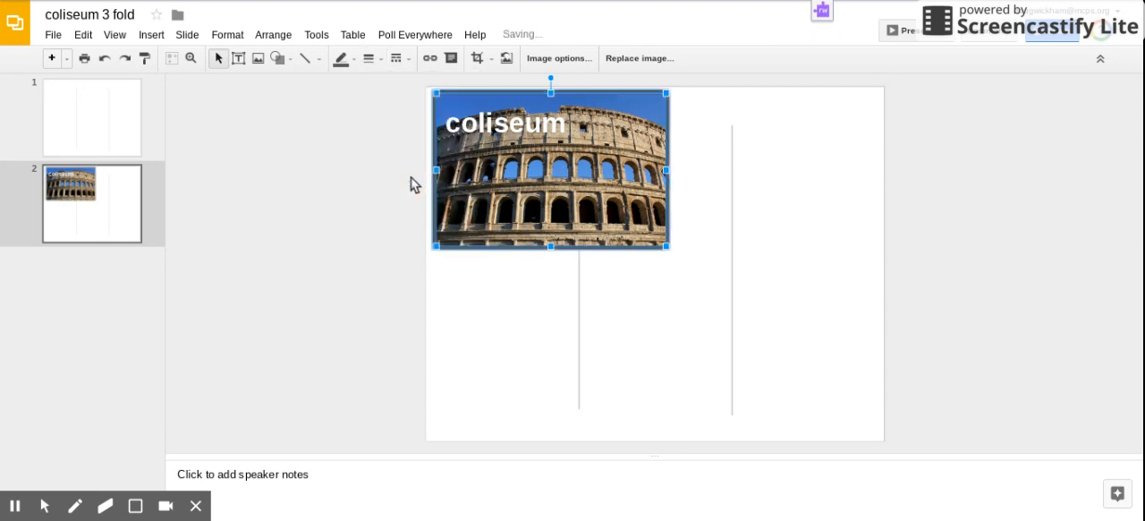
click(356, 59)
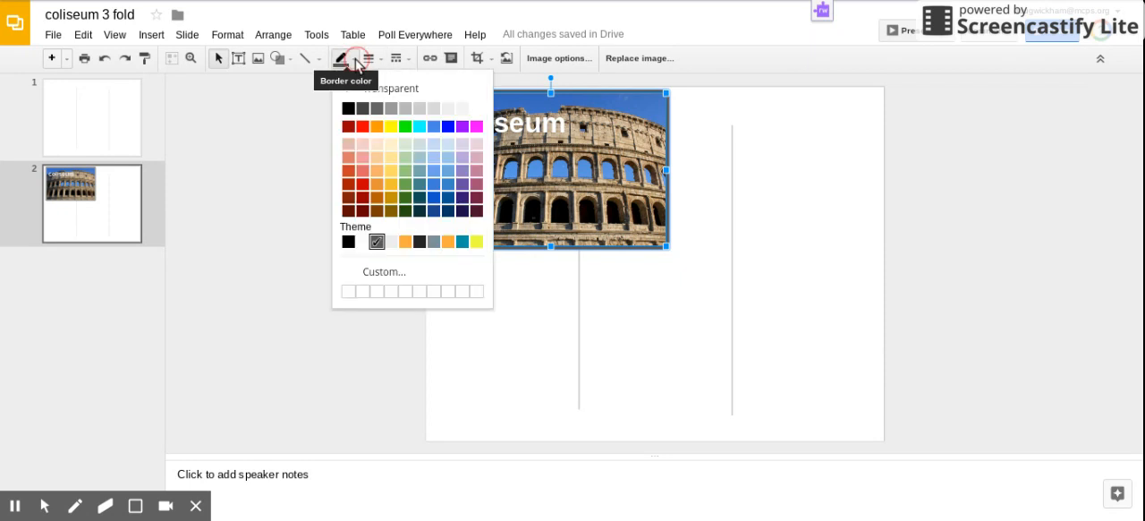
click(448, 128)
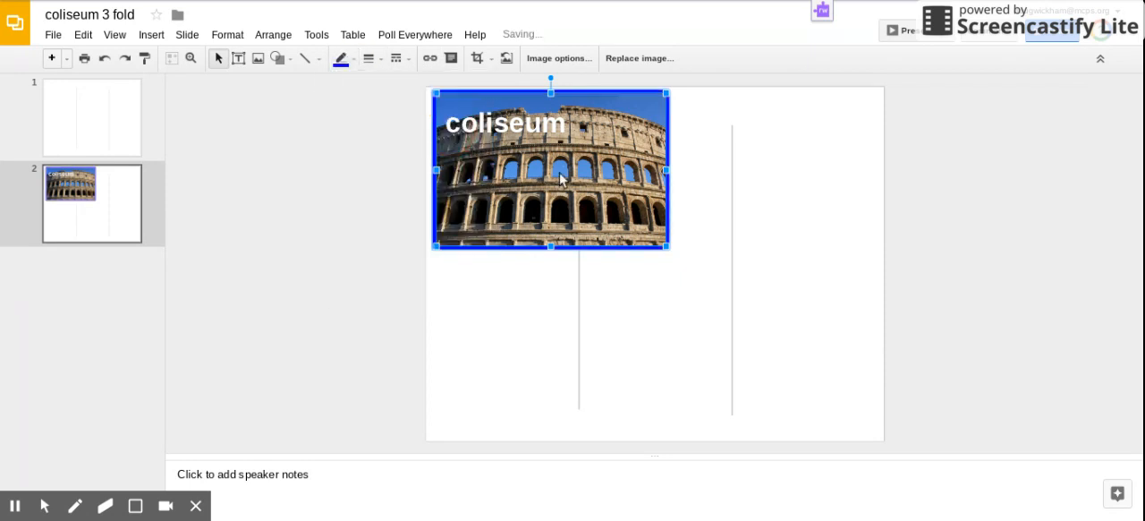
click(802, 254)
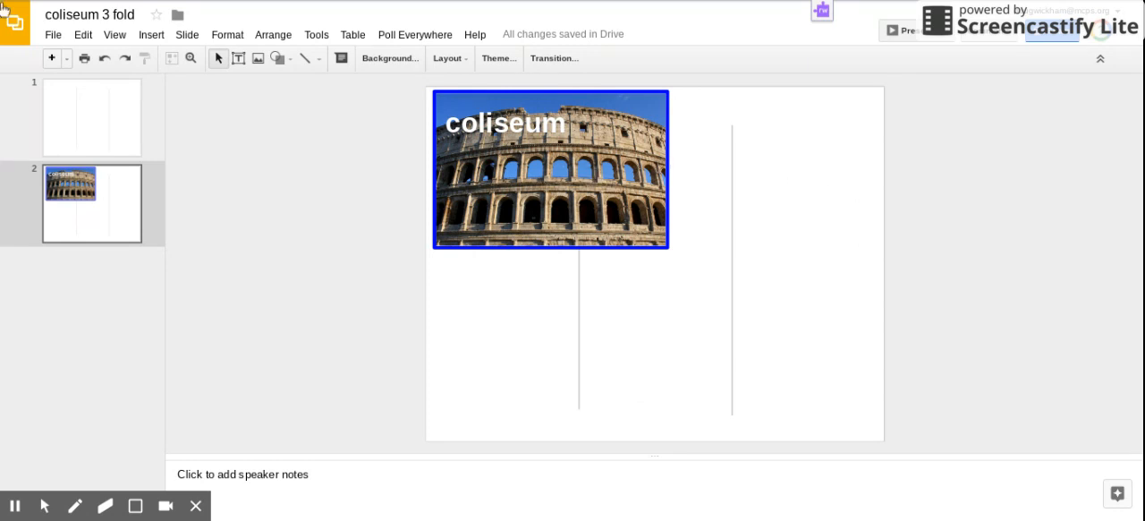
click(56, 37)
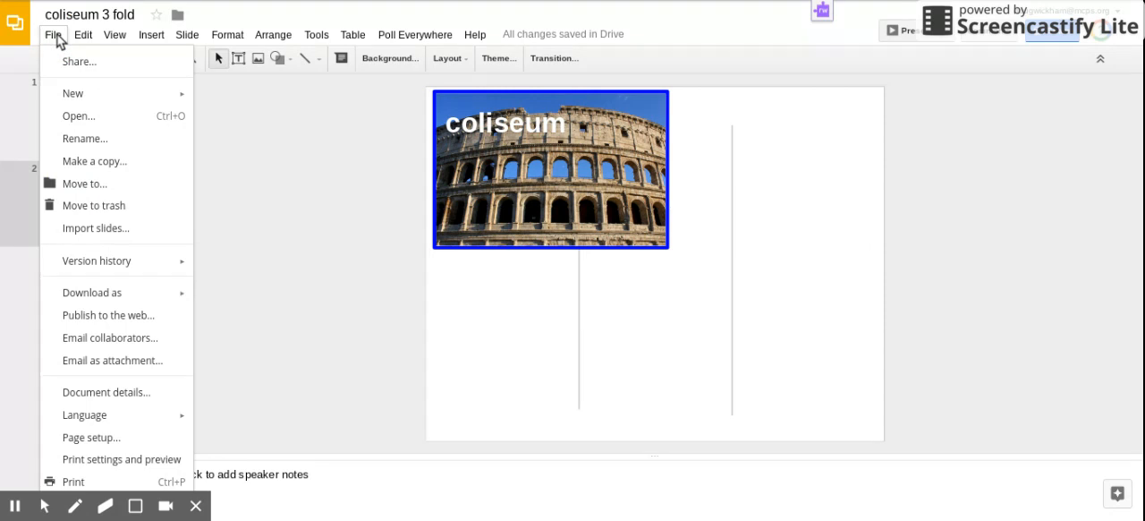
mouse_move(107, 266)
mouse_move(107, 294)
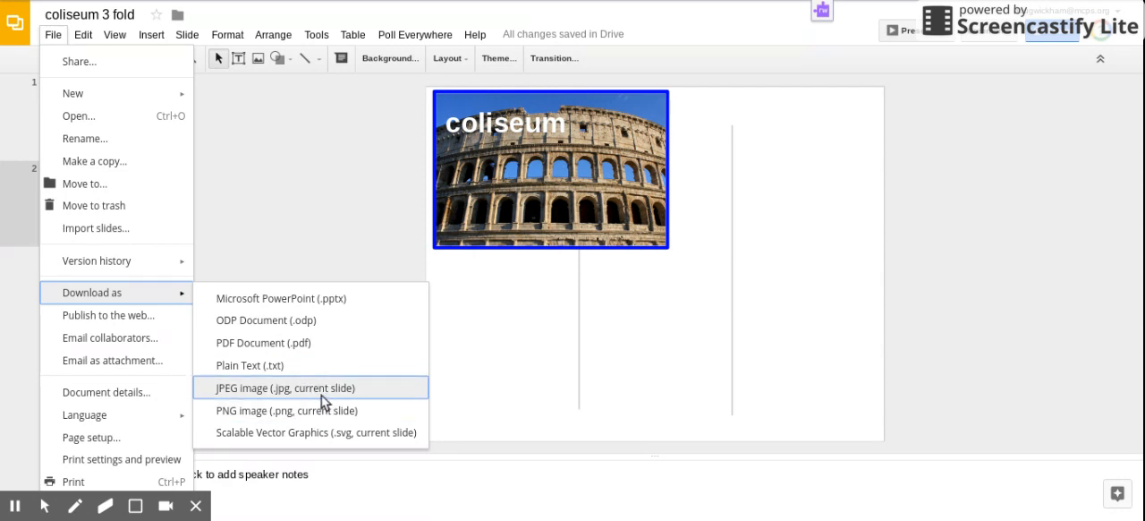
click(257, 197)
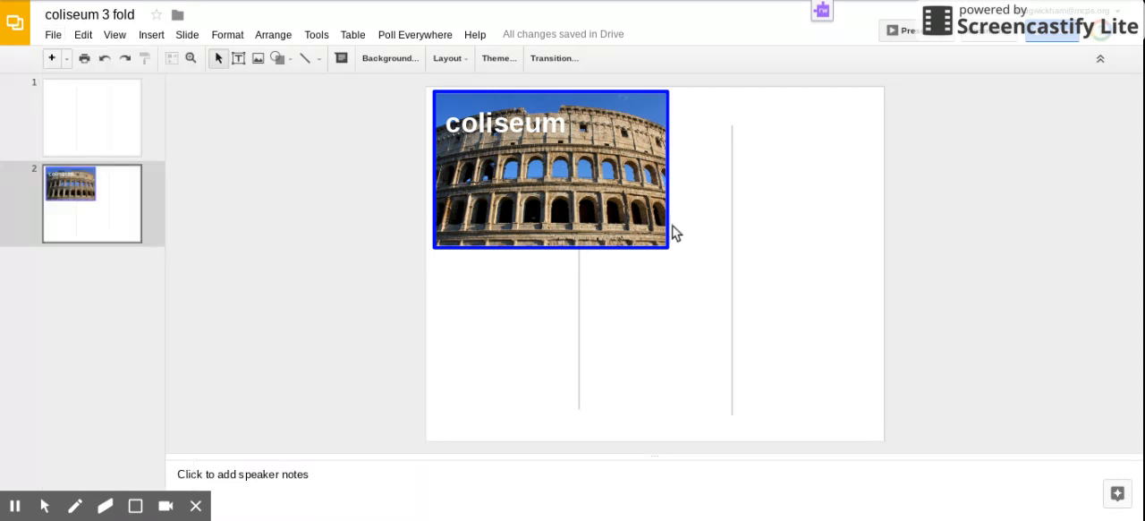
Step: Delete both vertical fold guide lines from the second slide
click(579, 336)
key(Delete)
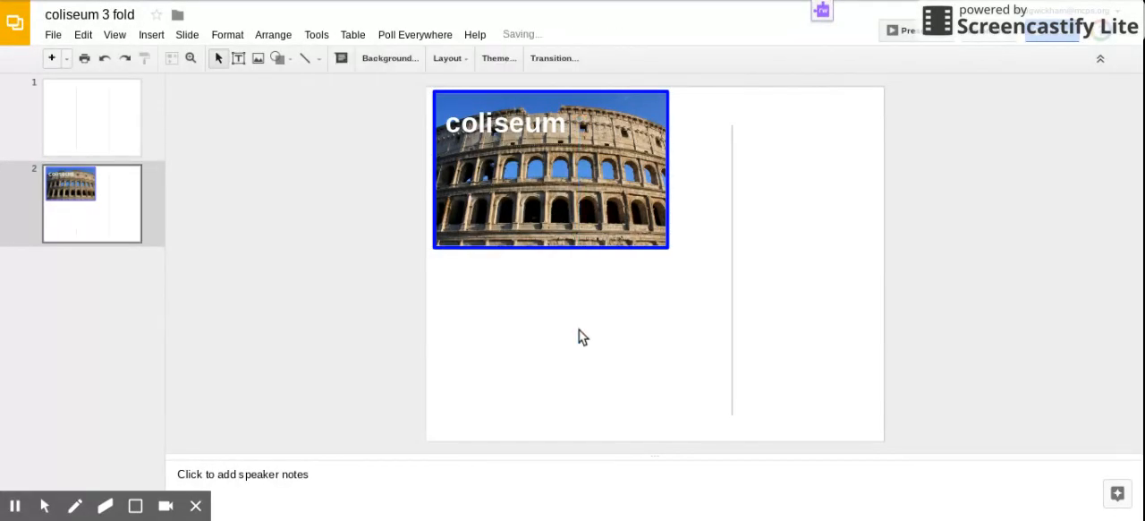
click(732, 341)
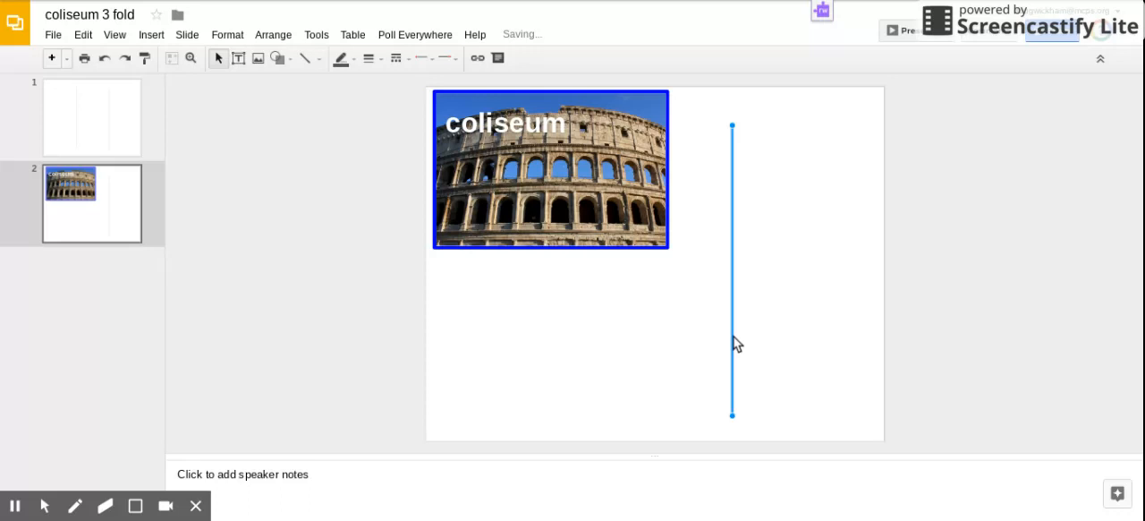
key(Delete)
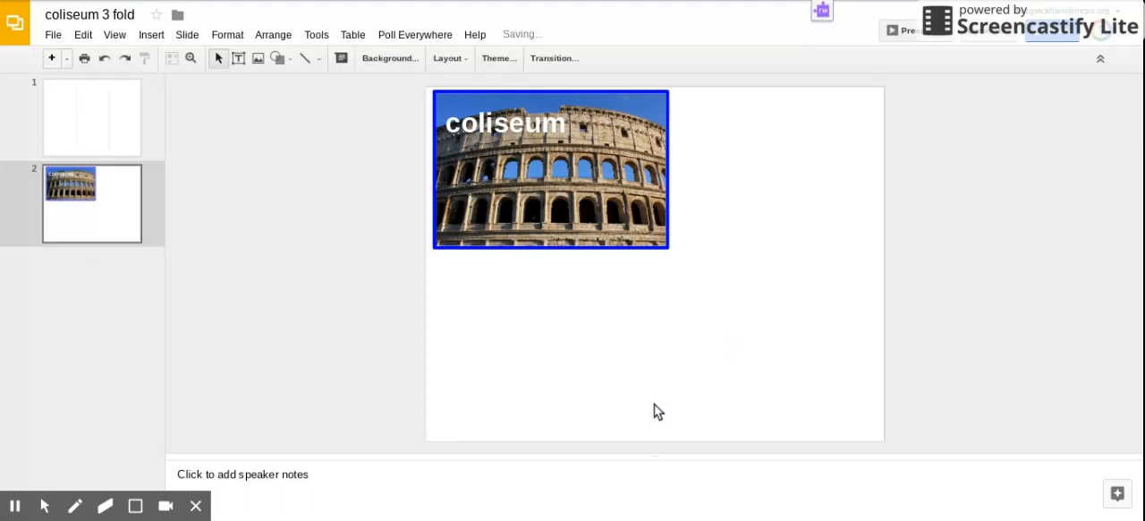